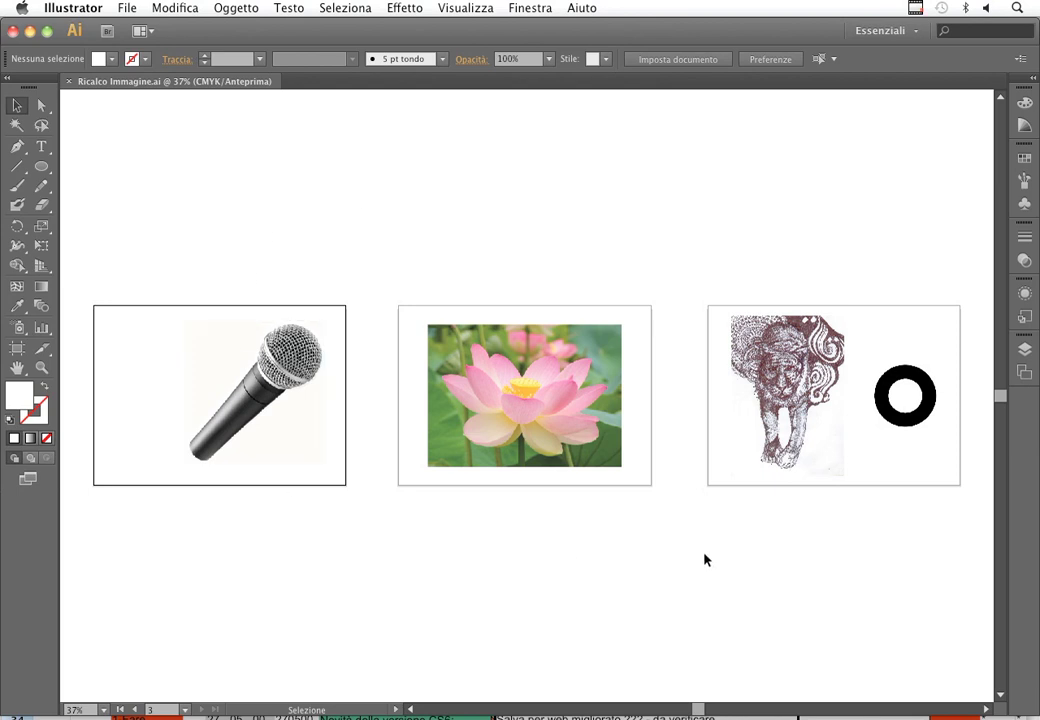
Fit the microphone artboard in the window by double-clicking the Hand tool.
double_click(20, 369)
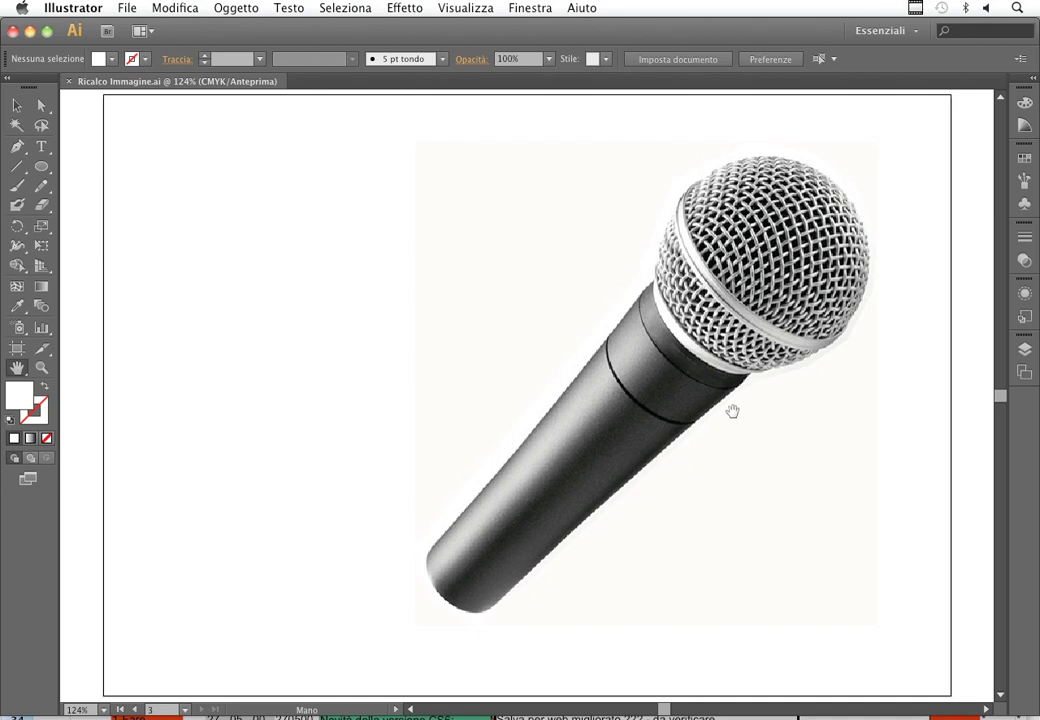
Select the microphone photo and bring up the Finestra menu.
left_click(17, 105)
left_click(552, 246)
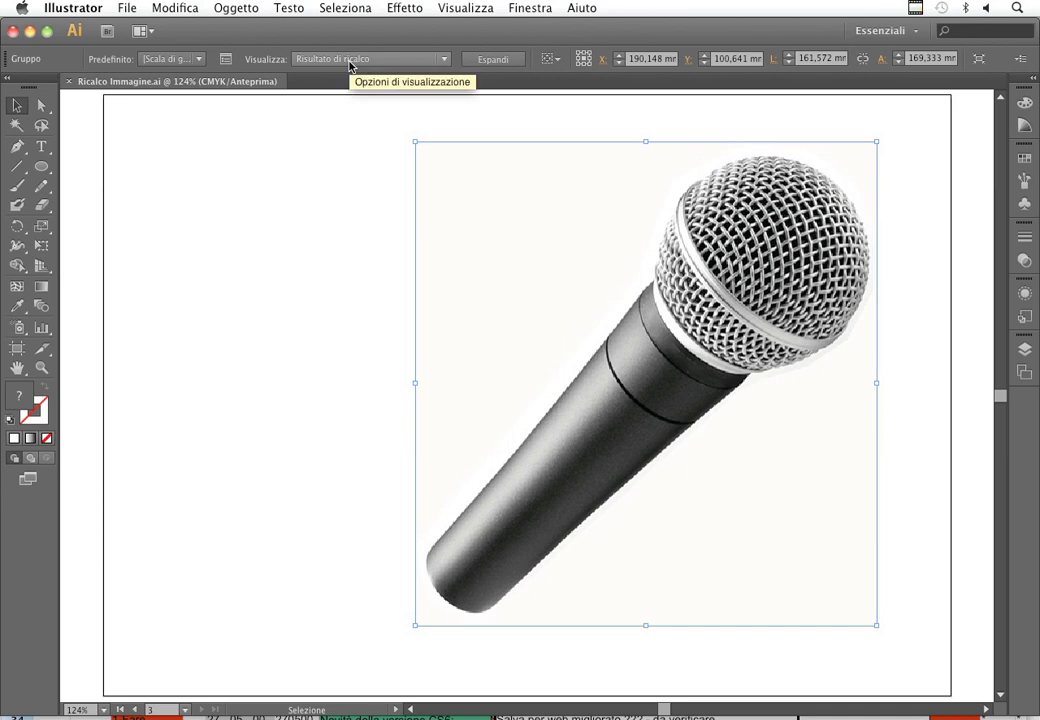
left_click(224, 62)
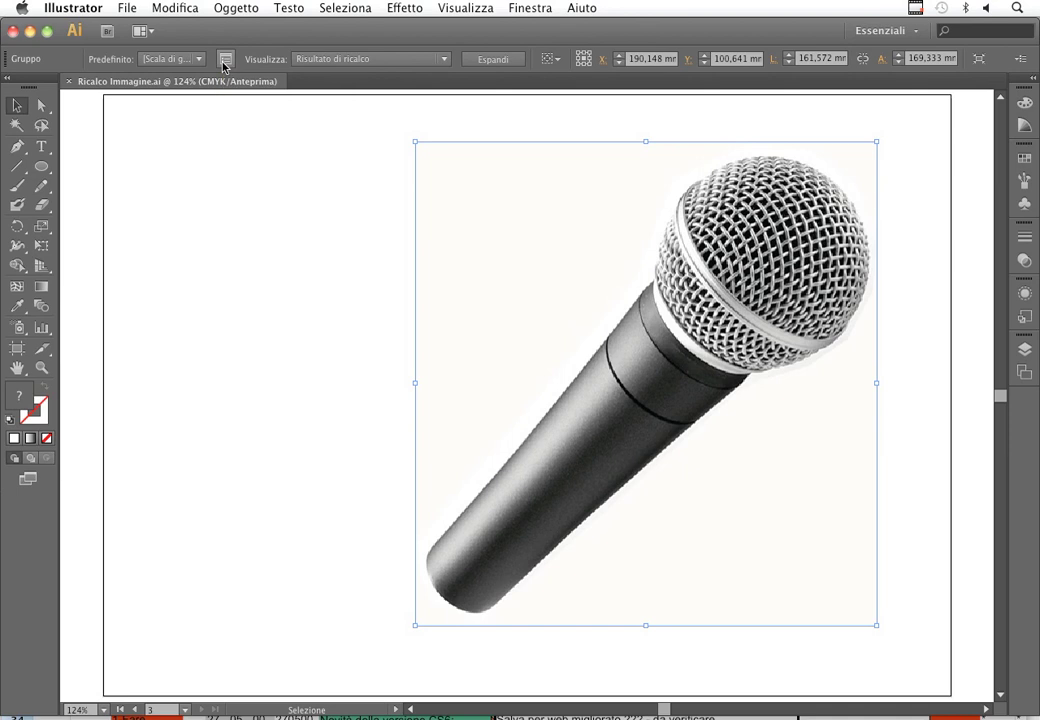
left_click(528, 8)
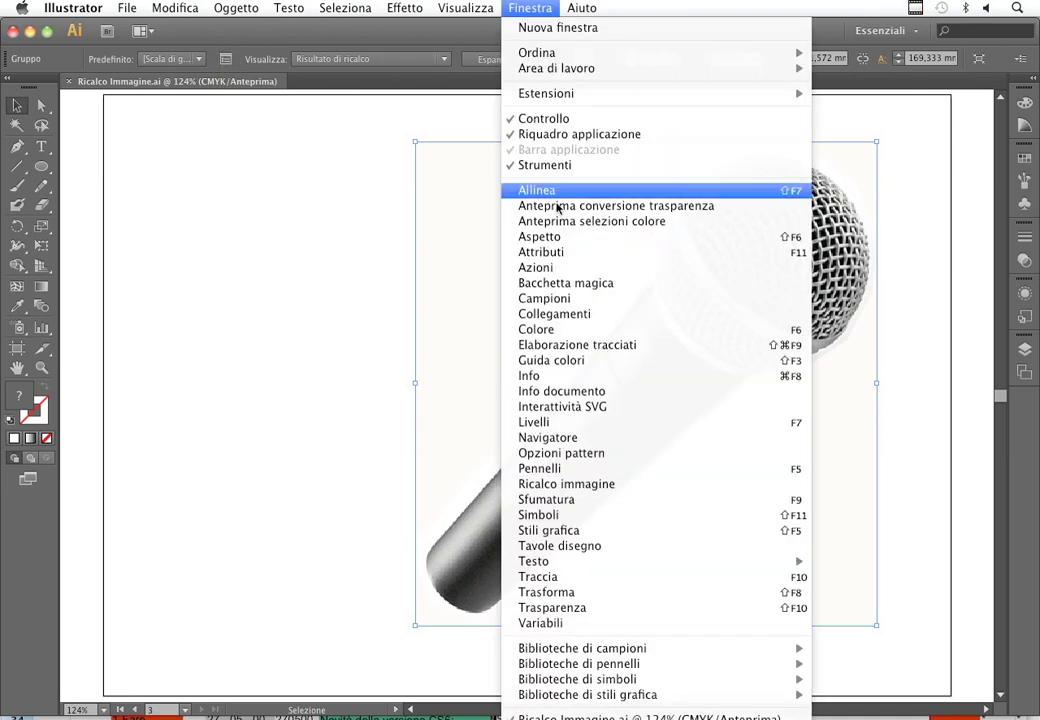
Open the Ricalco immagine panel, move it higher, and browse its tracing presets.
left_click(568, 484)
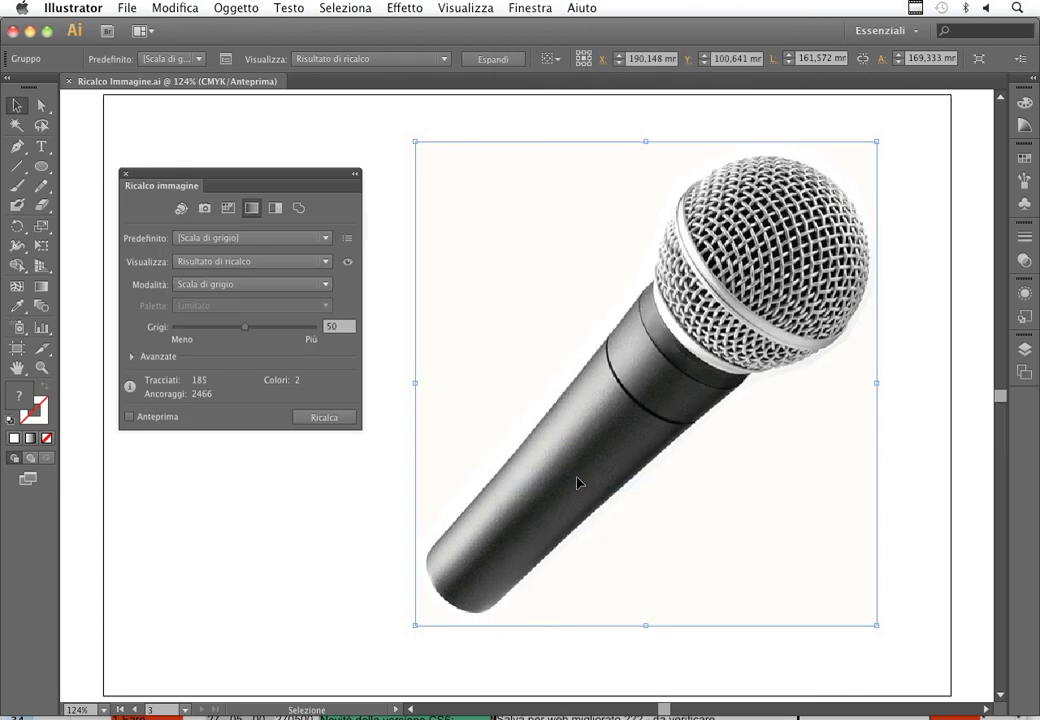
left_click_drag(311, 172, 314, 139)
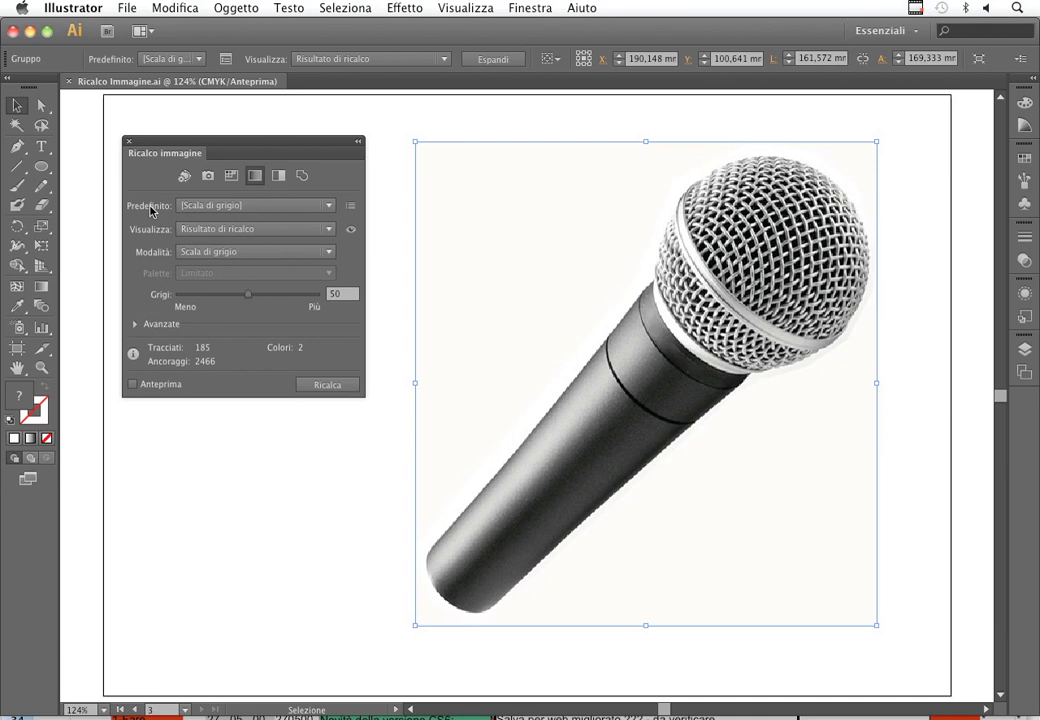
left_click(298, 208)
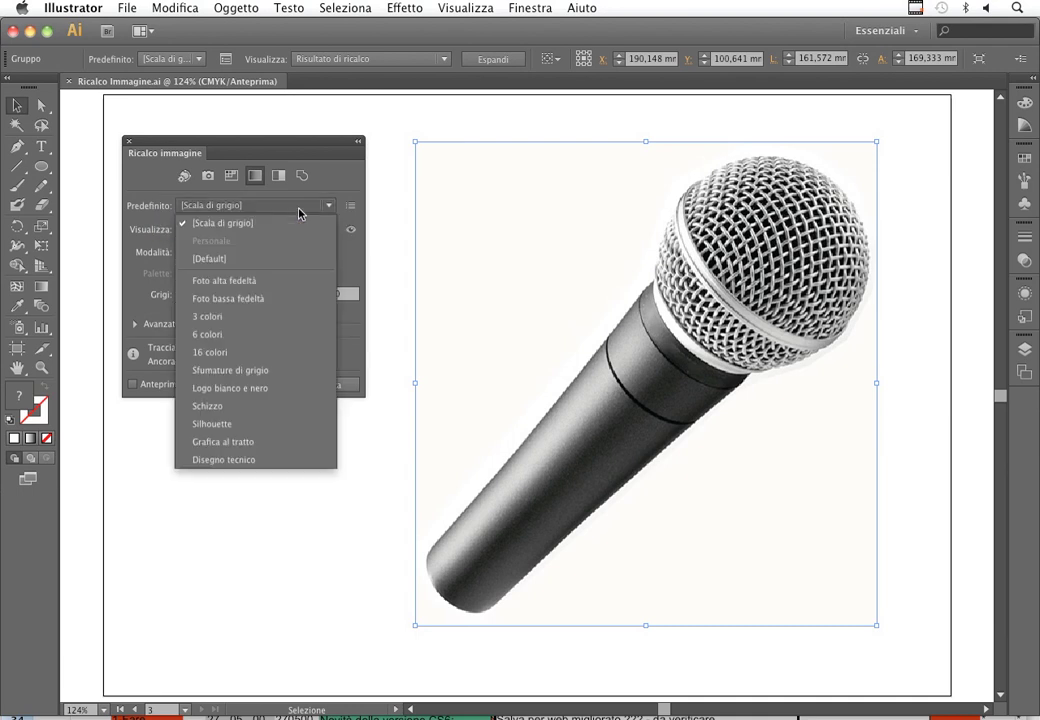
Enable Anteprima and trace the microphone in Bianco e nero at threshold 128.
left_click(298, 210)
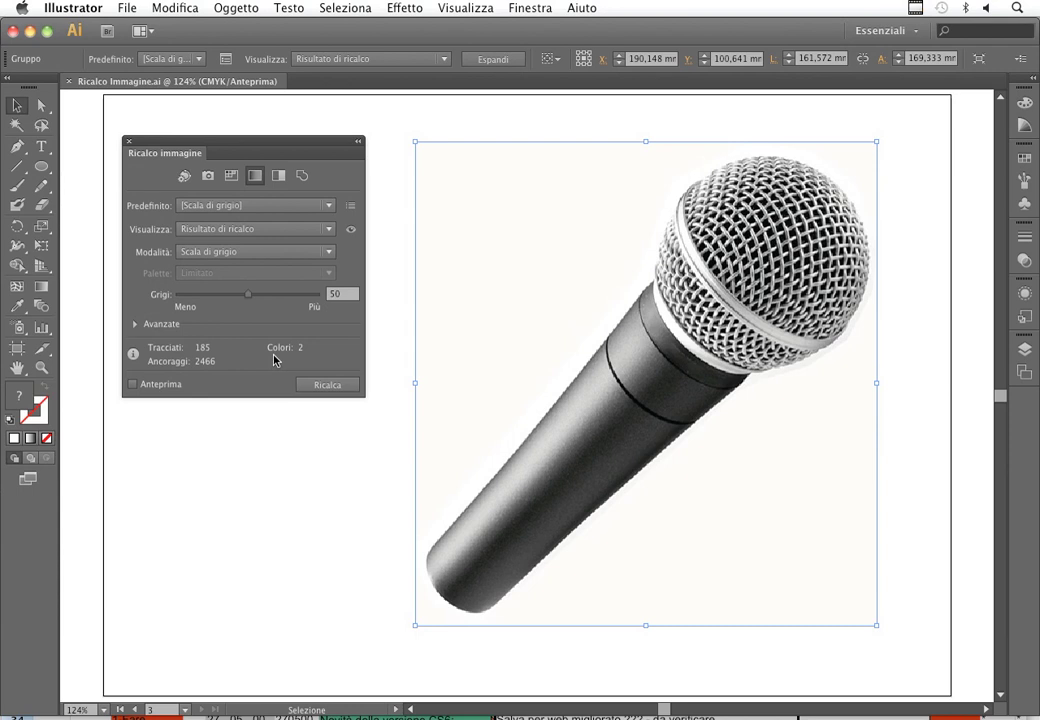
left_click(134, 384)
left_click(277, 182)
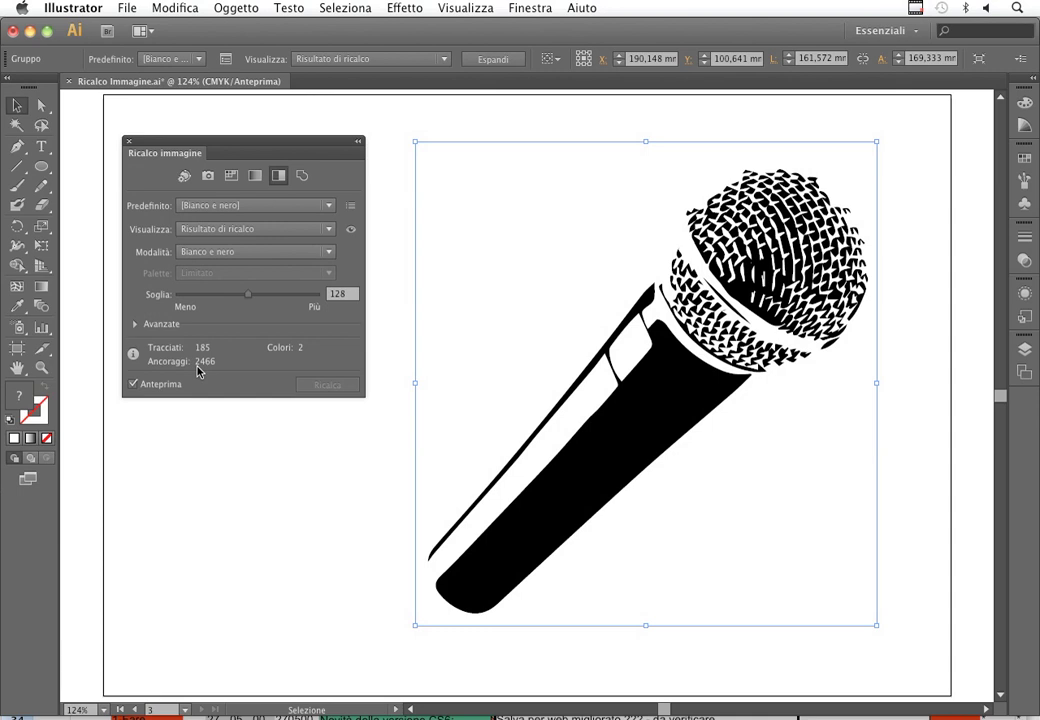
Preview the trace with path outlines, then return to the trace-only view.
left_click(278, 233)
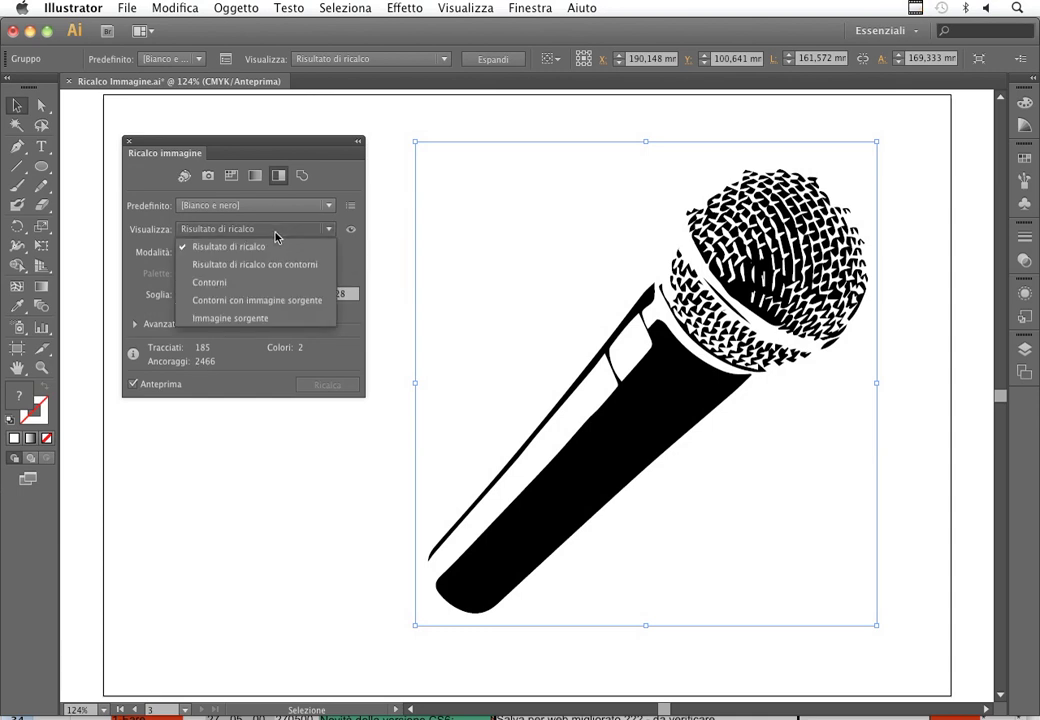
left_click(223, 266)
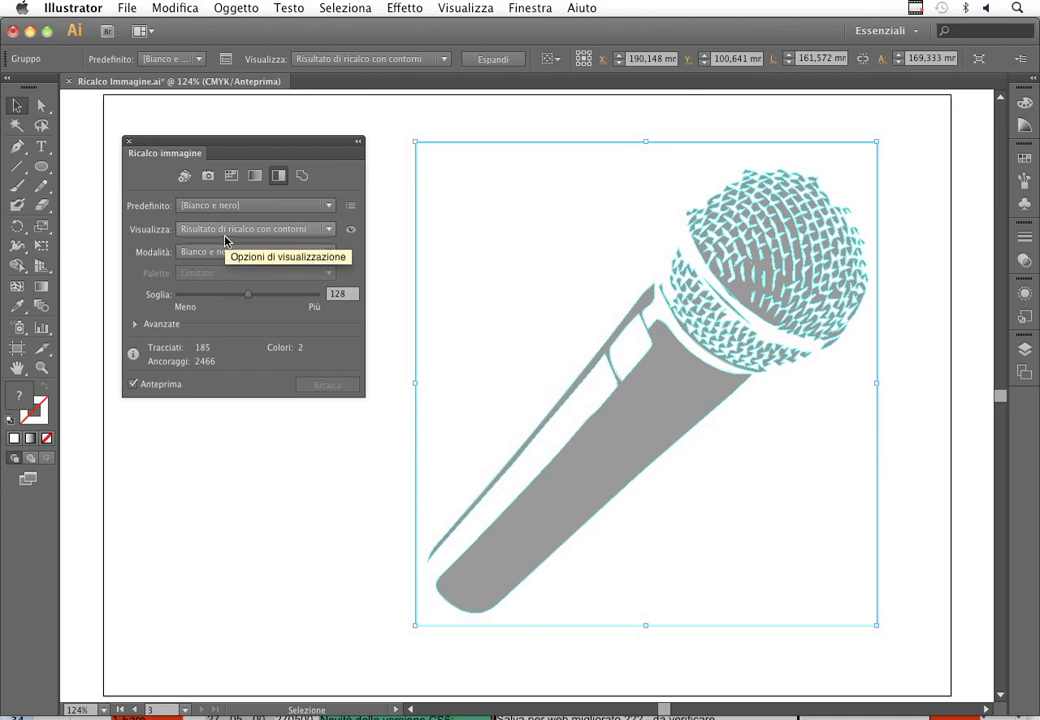
left_click(226, 232)
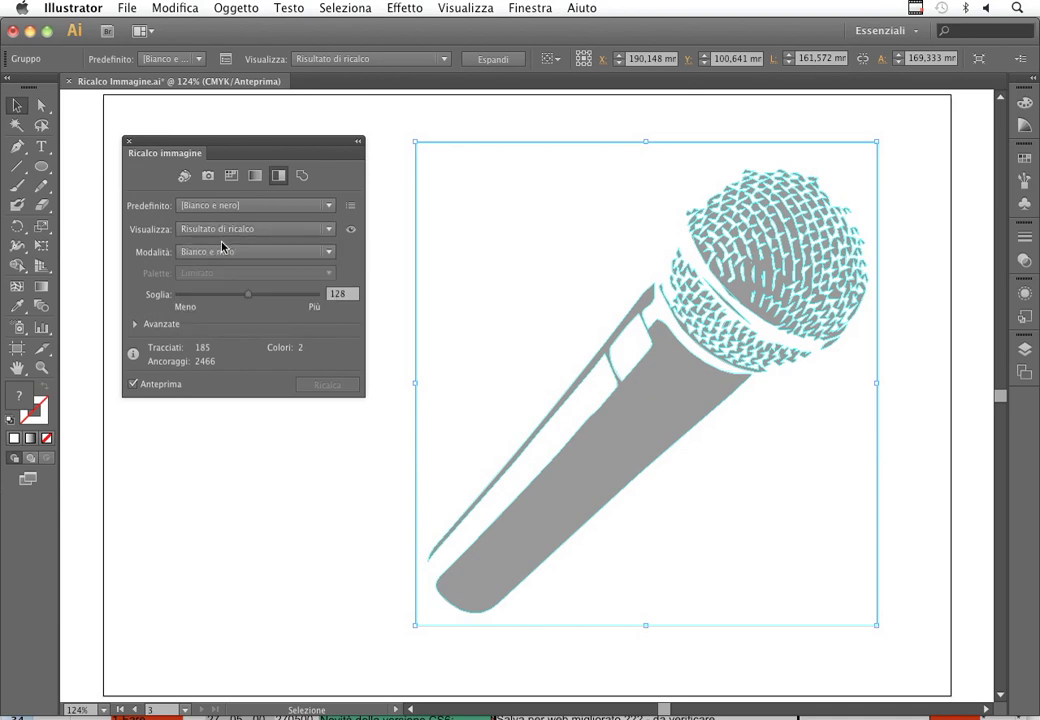
Toggle between the original photo and the black-and-white trace, ending on the trace.
left_click(352, 232)
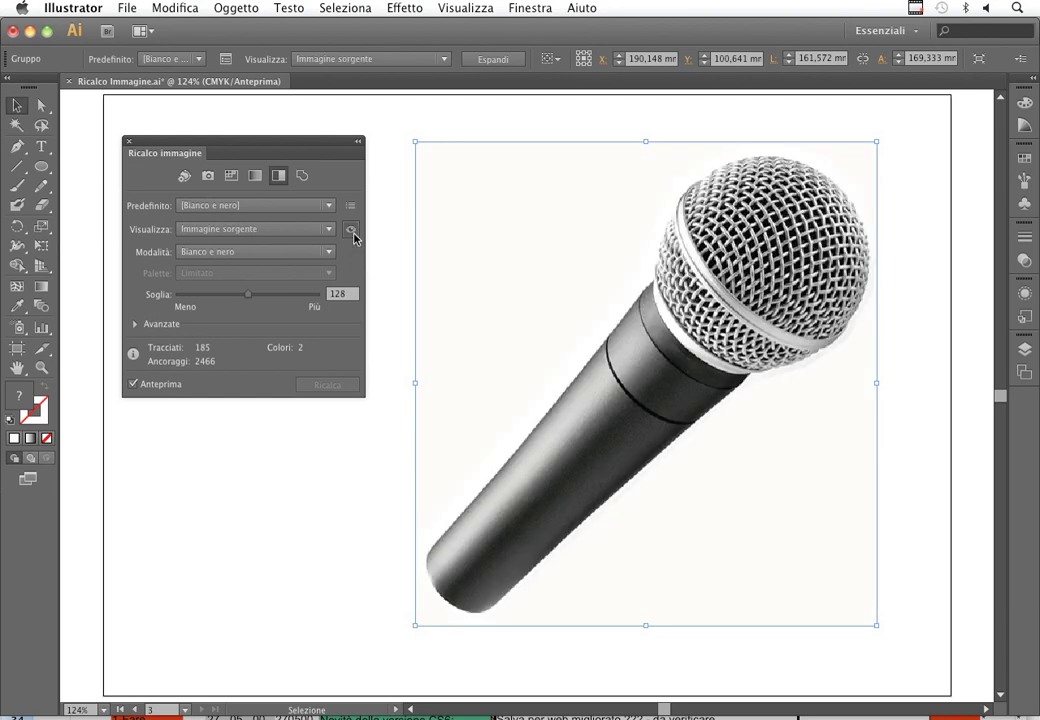
left_click(352, 232)
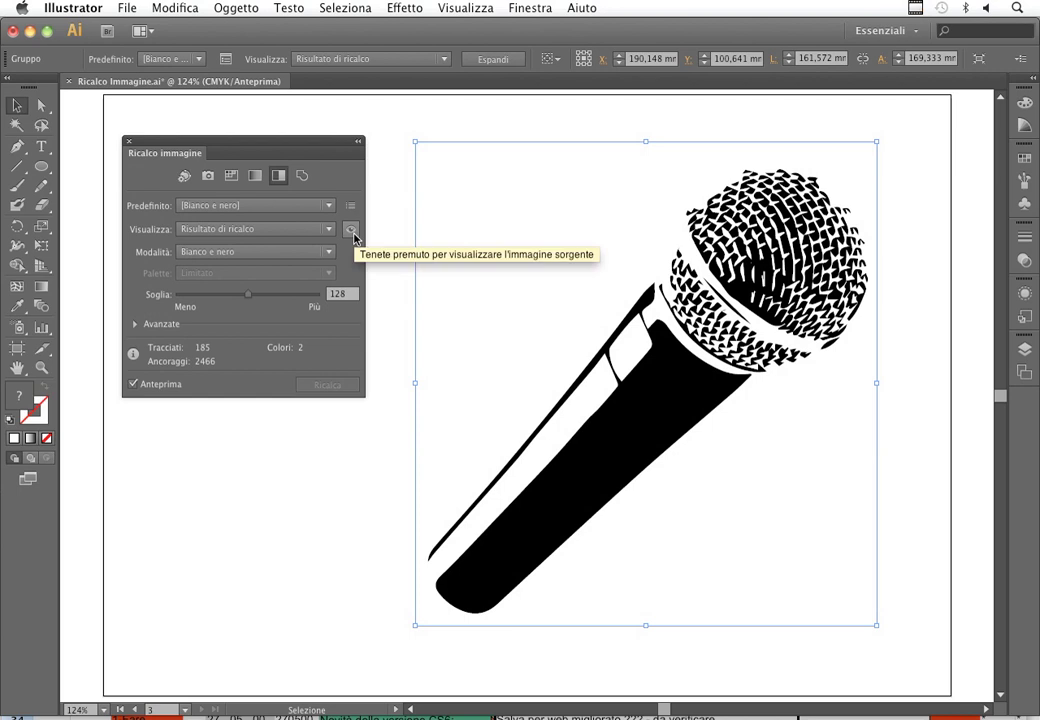
left_click(352, 232)
left_click(352, 232)
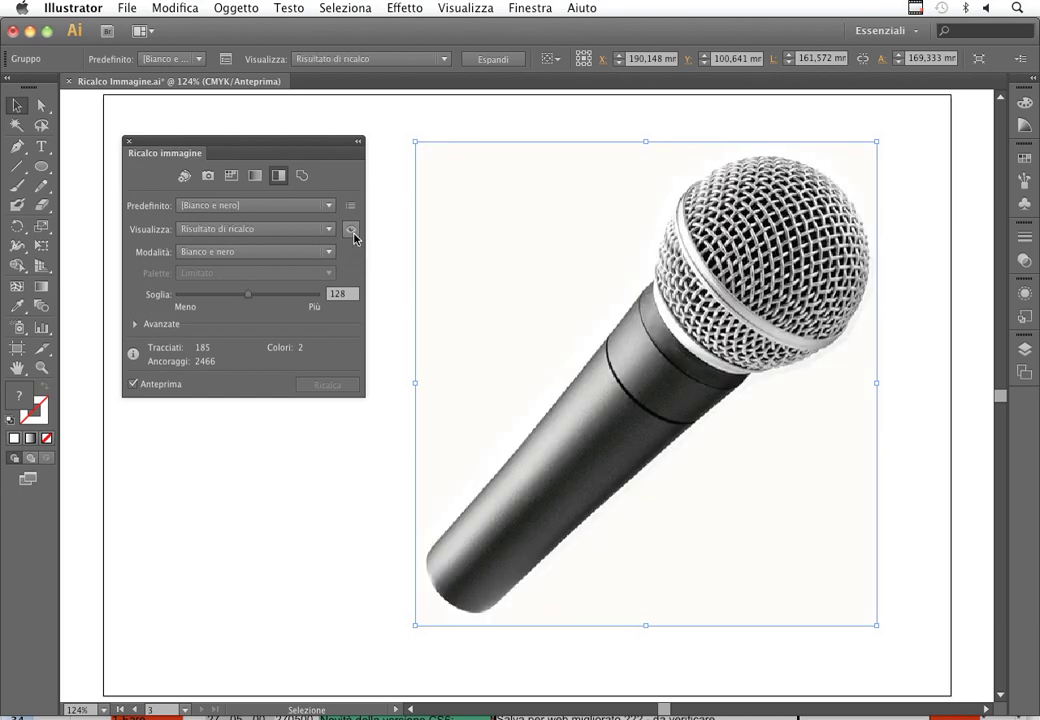
left_click(352, 232)
left_click(352, 232)
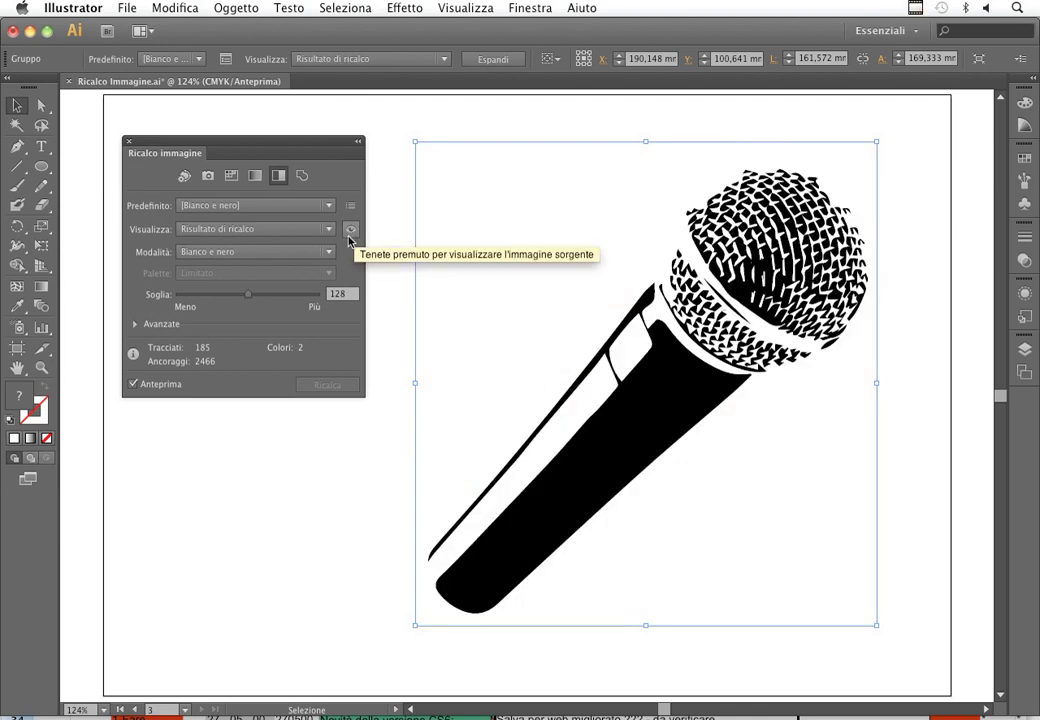
left_click(298, 208)
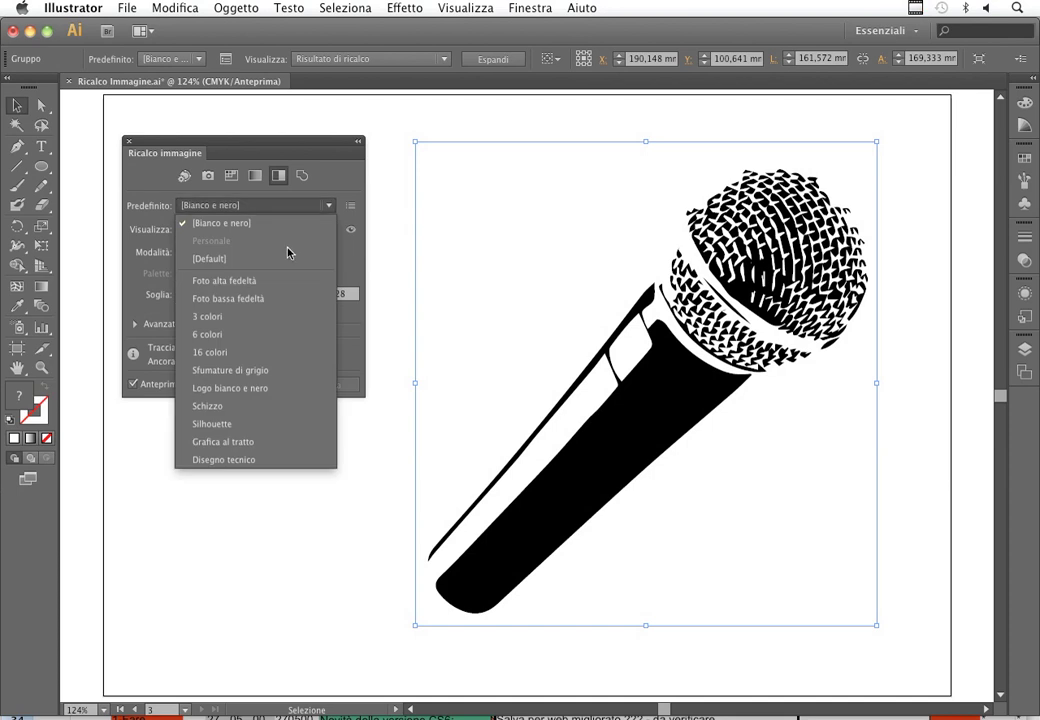
Try the Schizzo, Silhouette and Grafica al tratto presets on the microphone, ending on Silhouette.
left_click(261, 407)
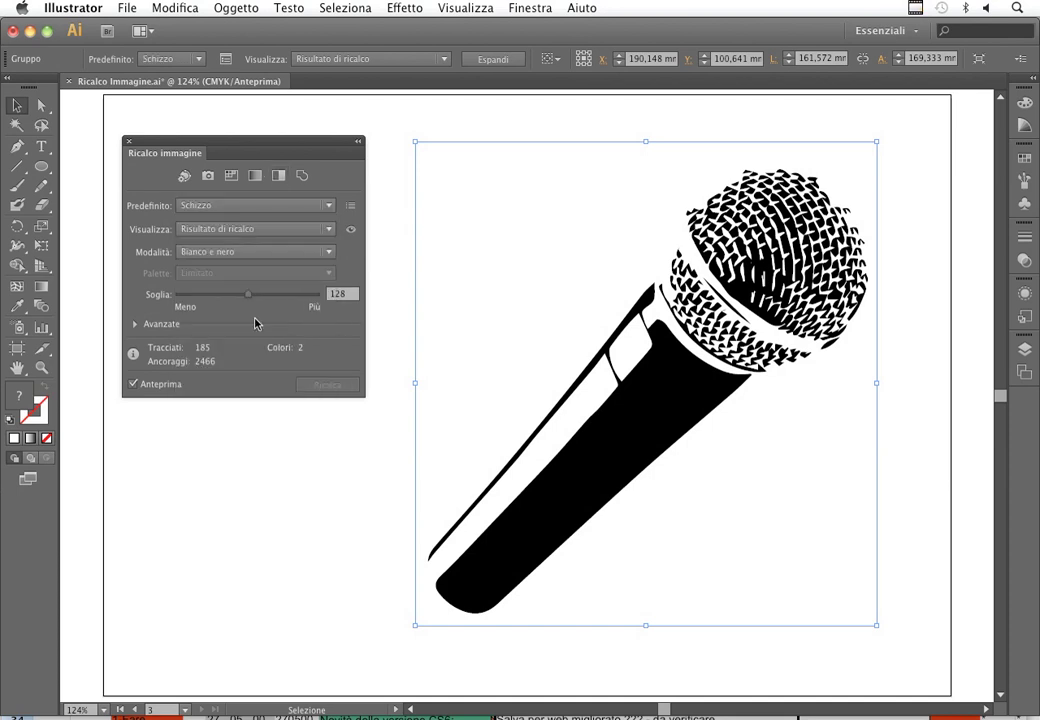
left_click(350, 230)
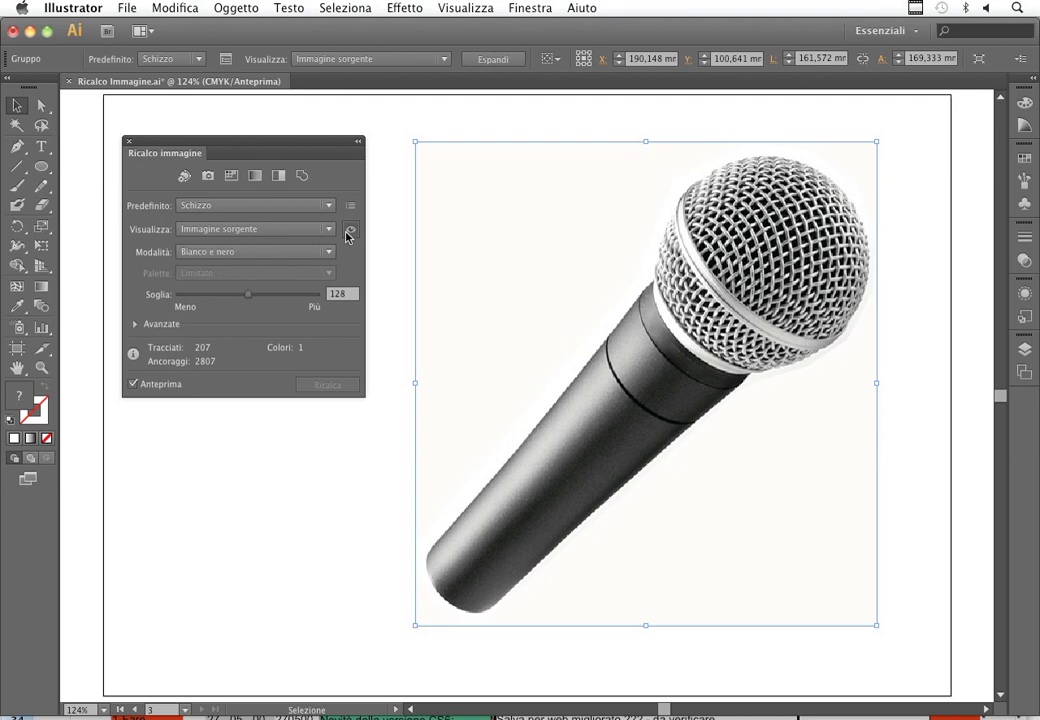
left_click(296, 207)
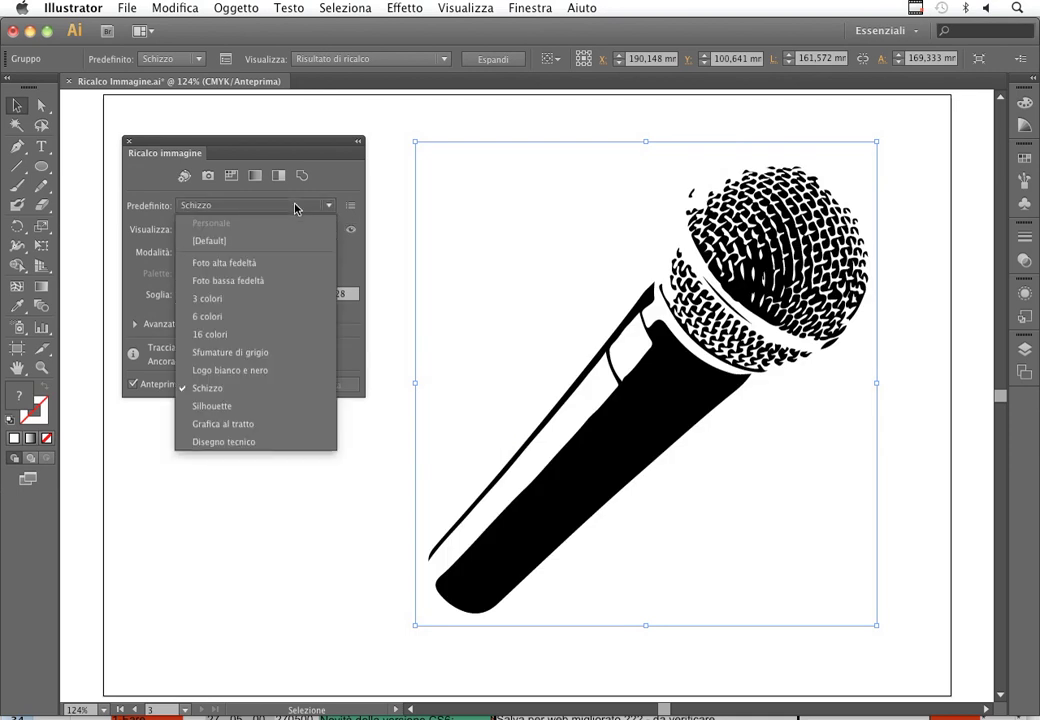
left_click(260, 405)
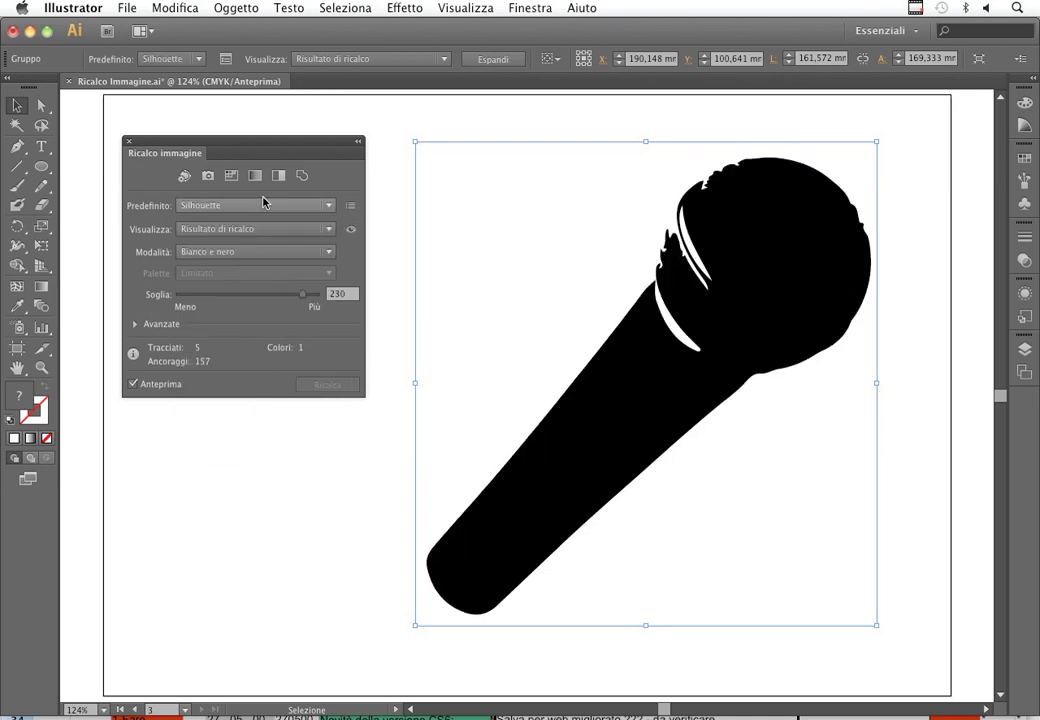
left_click(267, 204)
left_click(267, 425)
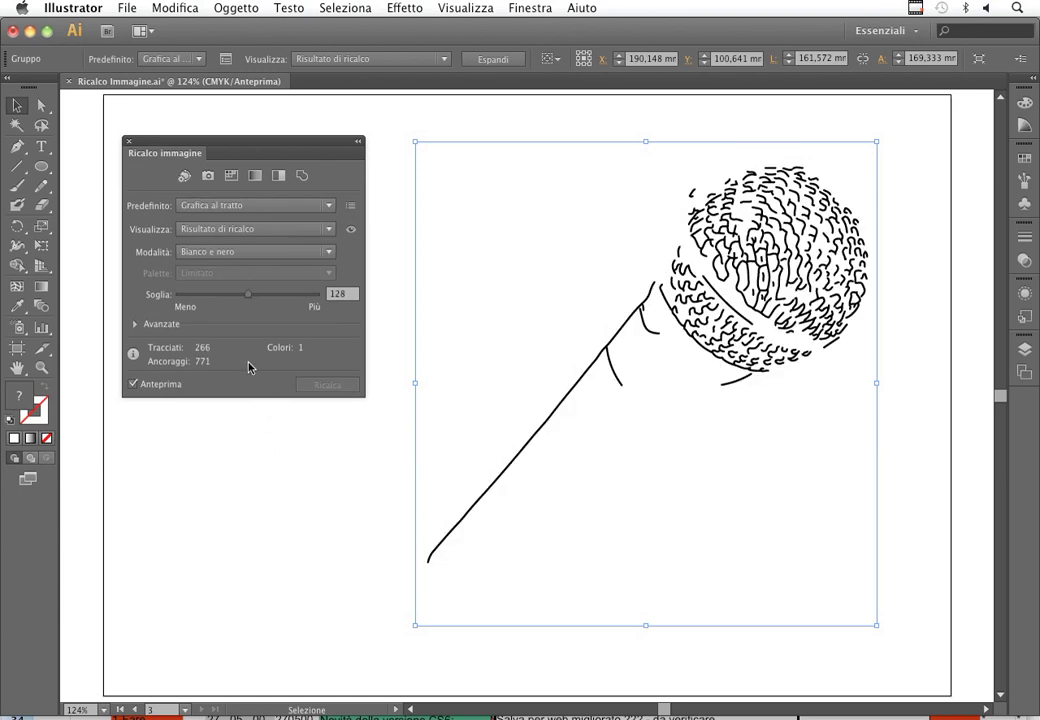
left_click(240, 205)
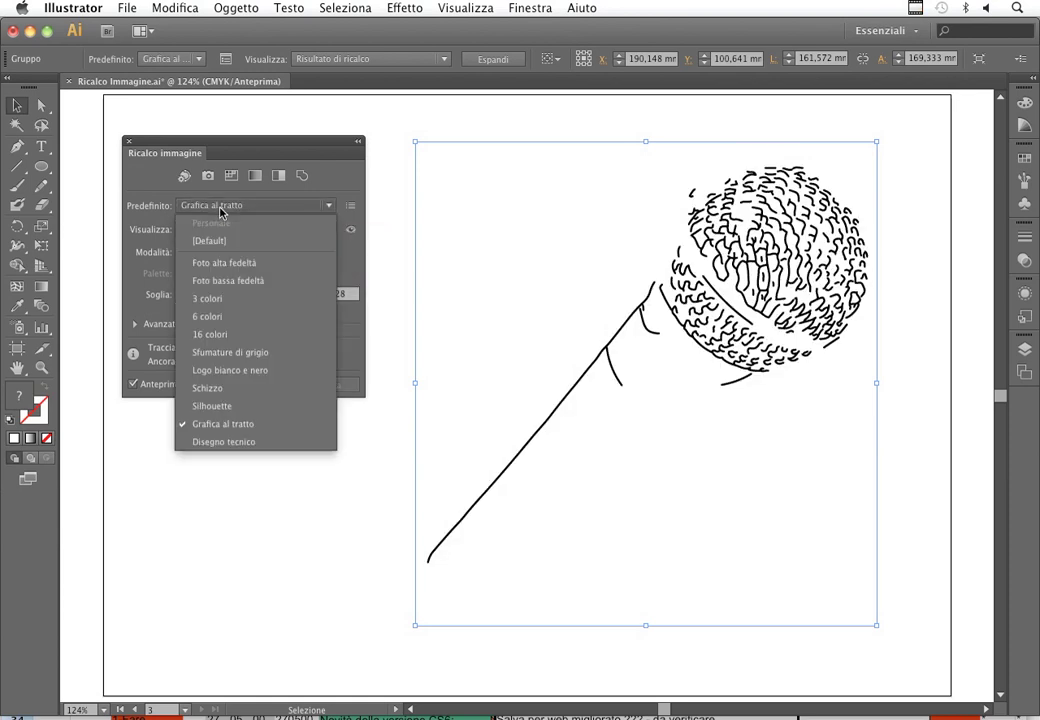
left_click(228, 405)
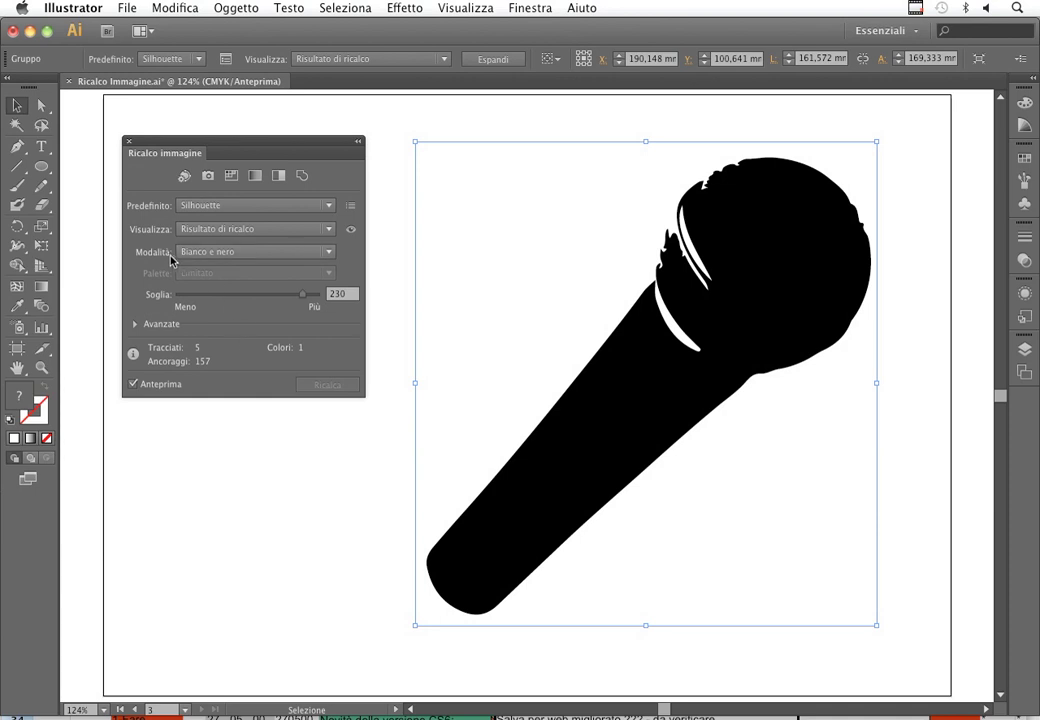
Switch the trace mode to Scala di grigio, then Colore with a Limitato 30-colour palette.
left_click(285, 252)
left_click(274, 289)
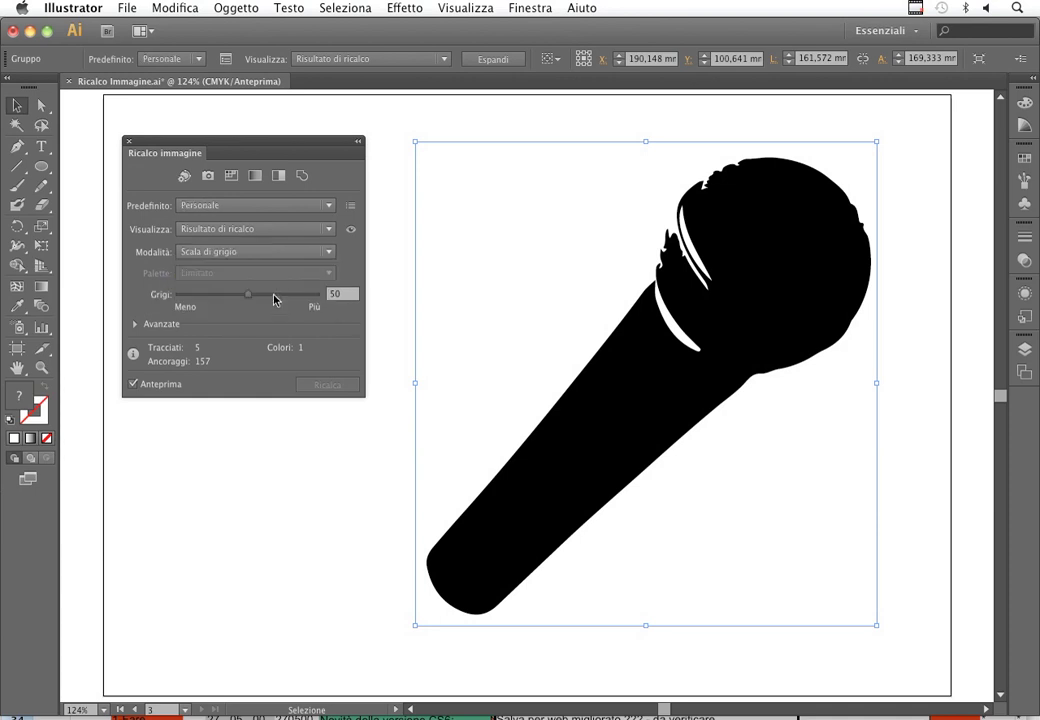
left_click(261, 258)
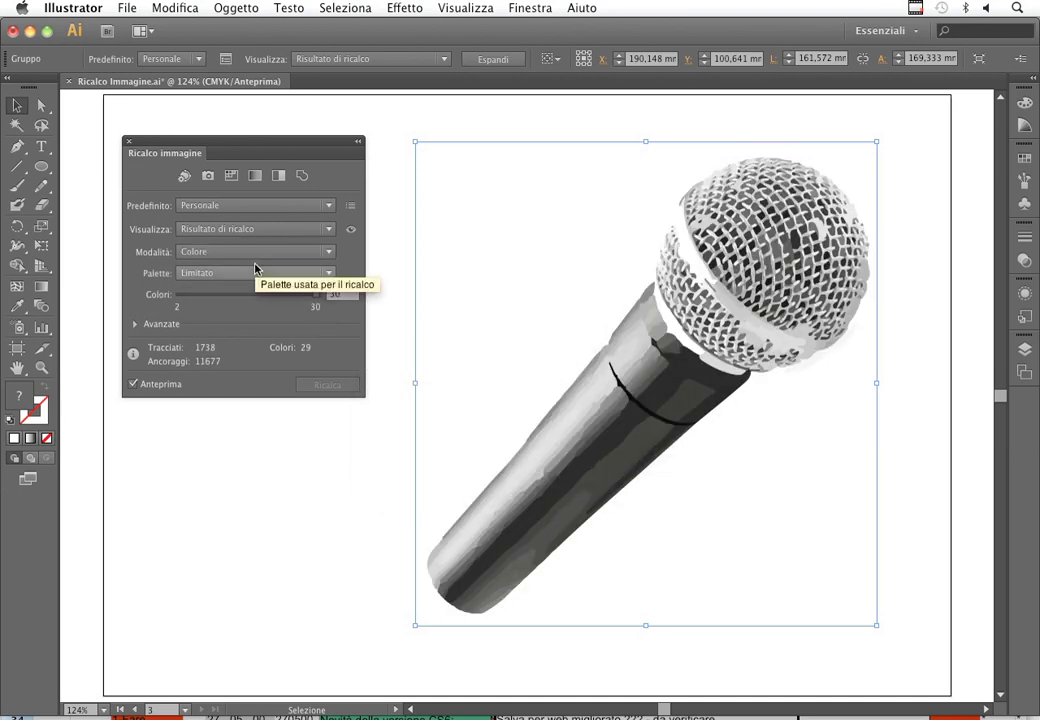
left_click(20, 369)
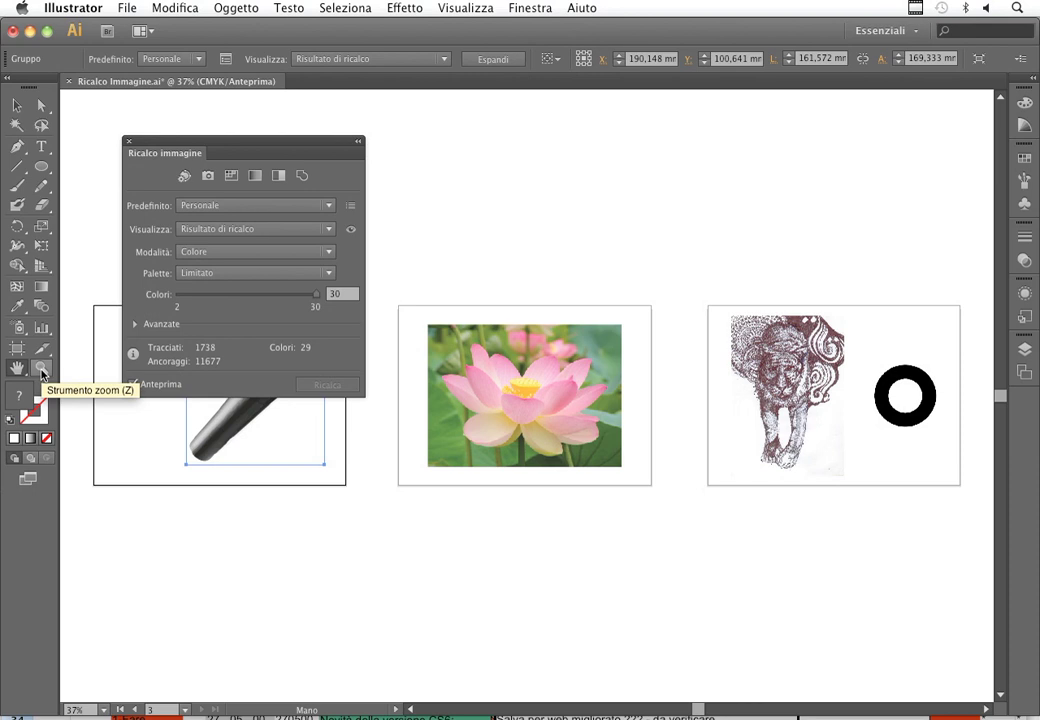
Select the lotus photo, fit its artboard in the window, and move the trace panel aside.
key("v")
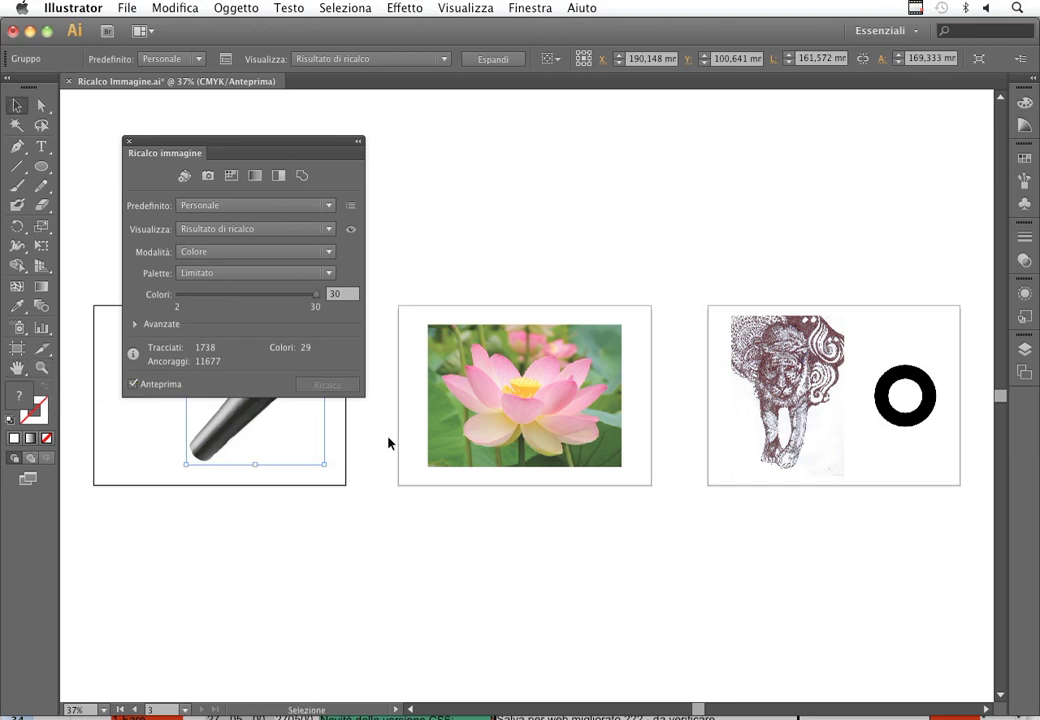
left_click(440, 437)
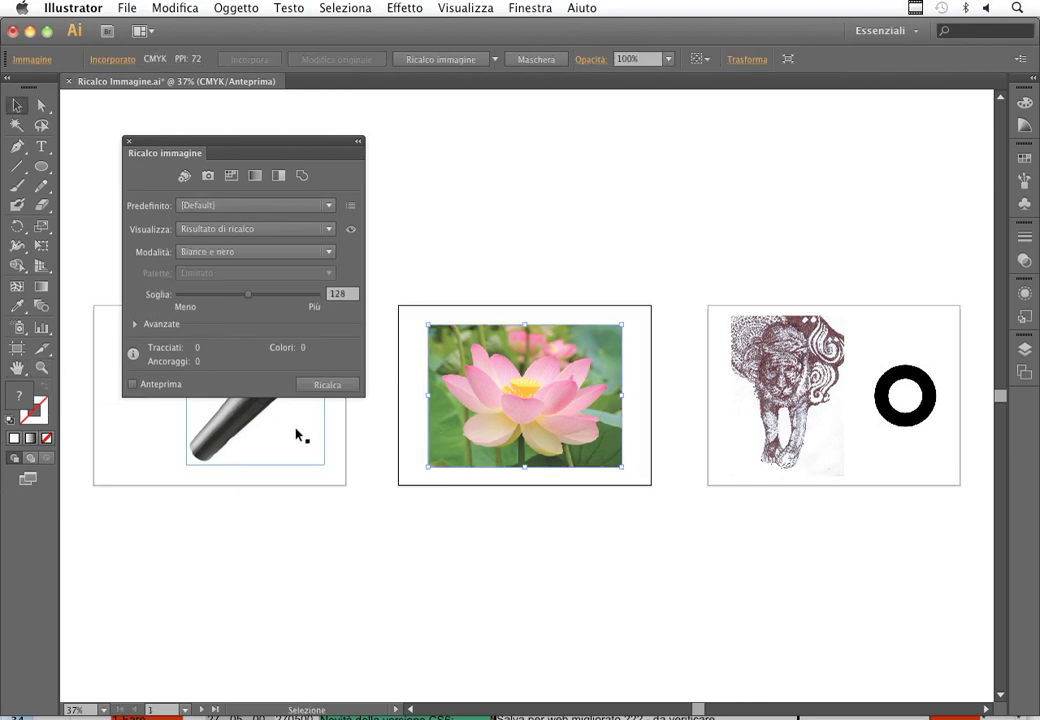
key("ctrl+1")
double_click(17, 368)
mouse_move(207, 142)
left_mouse_down()
mouse_move(679, 195)
mouse_move(823, 102)
left_mouse_up()
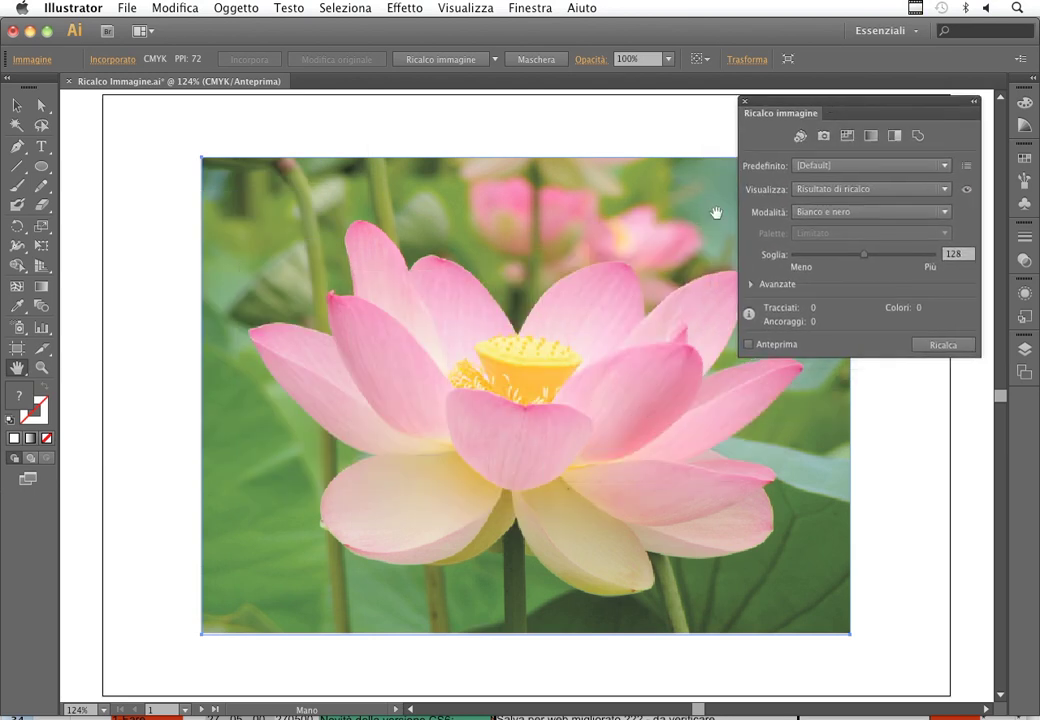
left_click_drag(609, 303, 534, 297)
Trace the lotus with Auto Color, then High Color, raising Colors to 100.
left_click(16, 104)
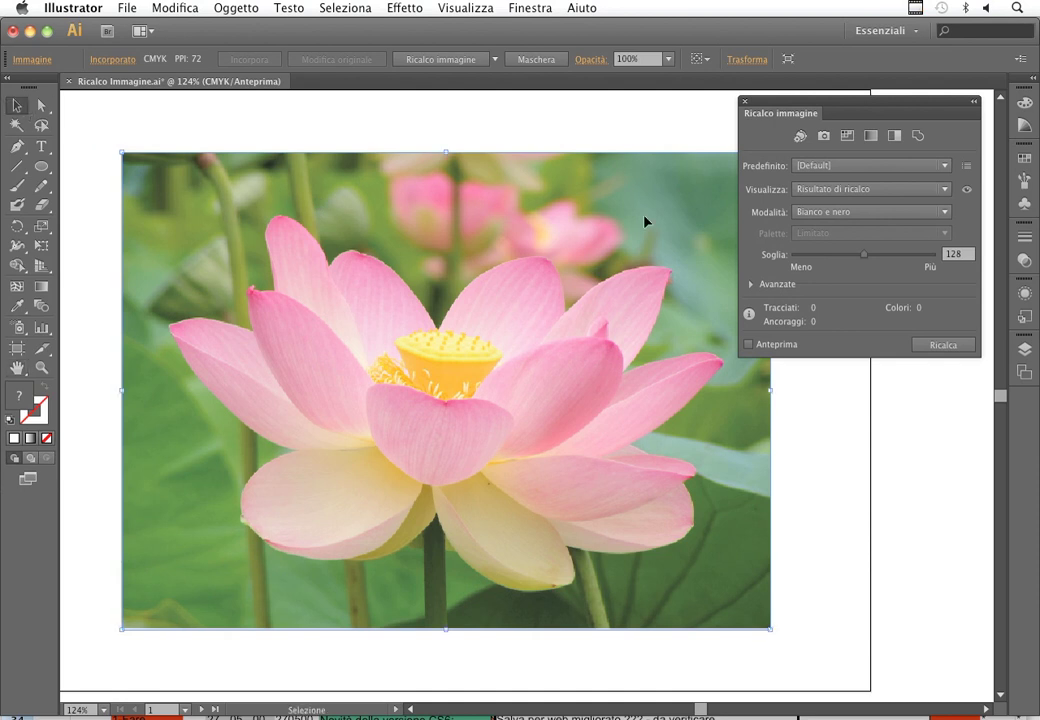
left_click(801, 137)
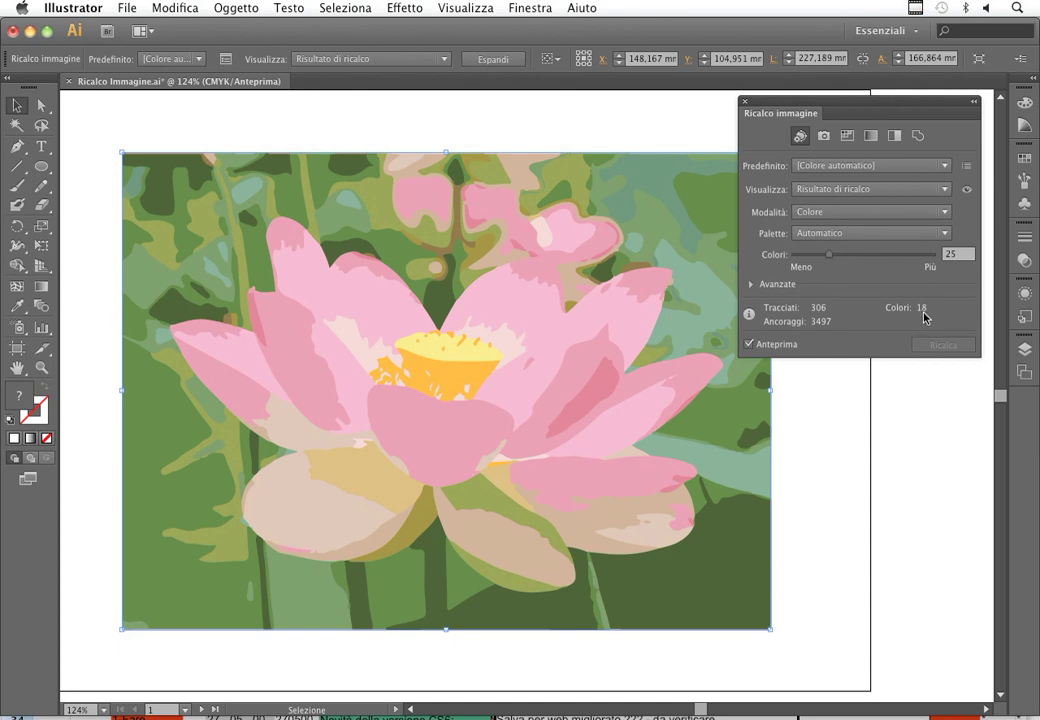
left_click(822, 137)
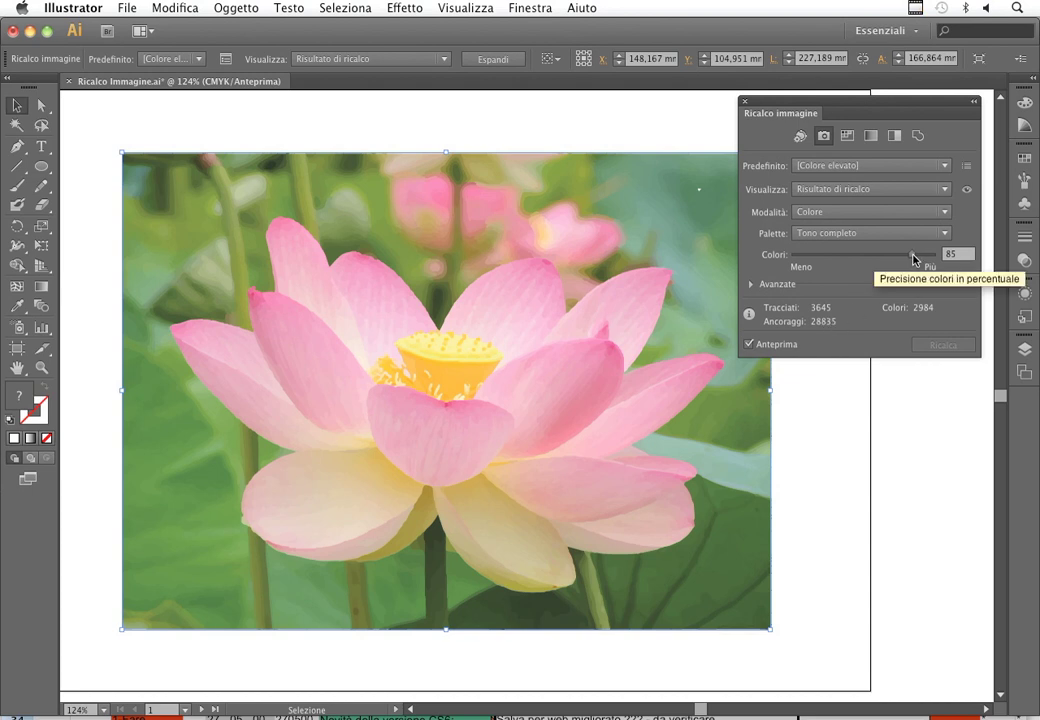
left_click_drag(913, 259, 953, 258)
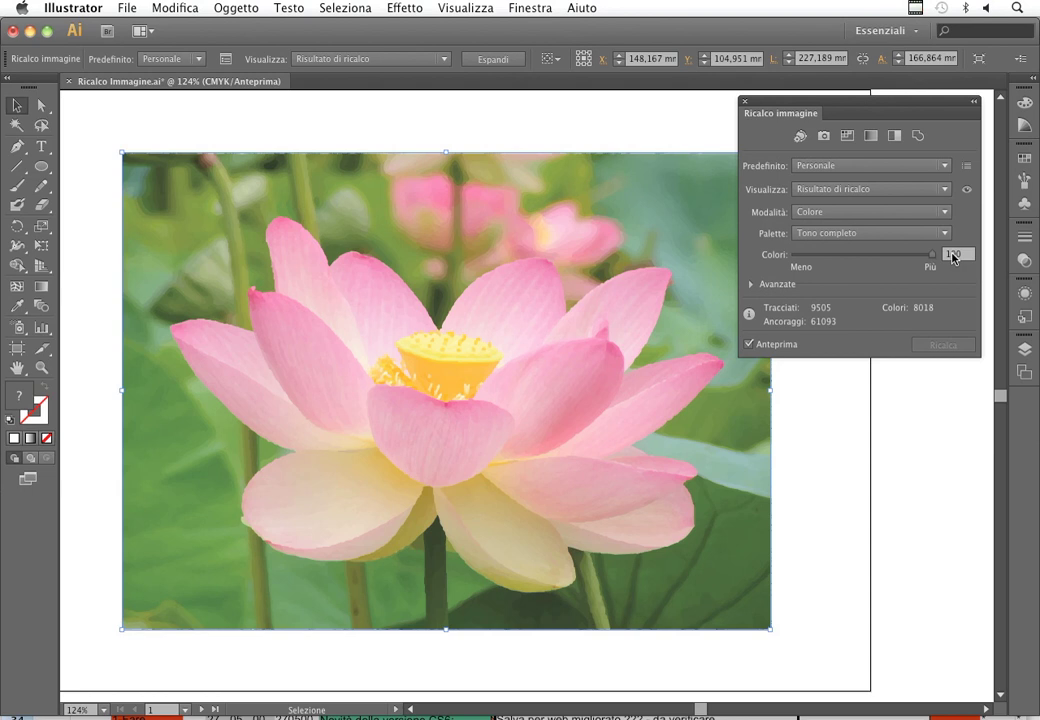
Retrace the lotus with the Low Color preset using the PANTONE+ CMYK Coated palette.
left_click(847, 136)
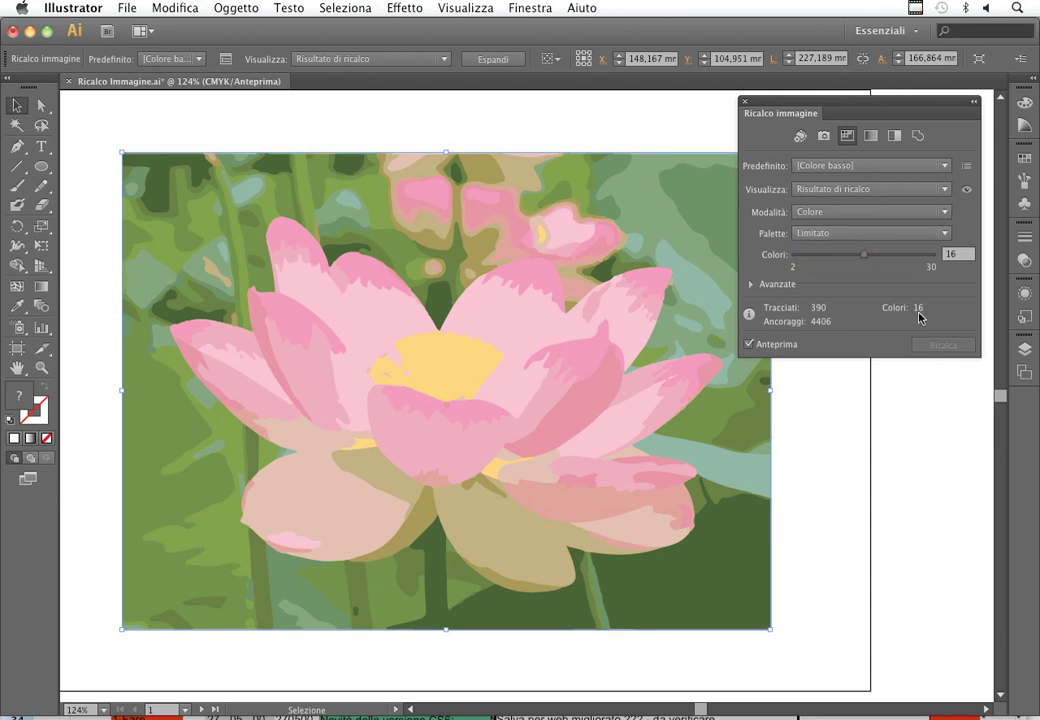
left_click(847, 236)
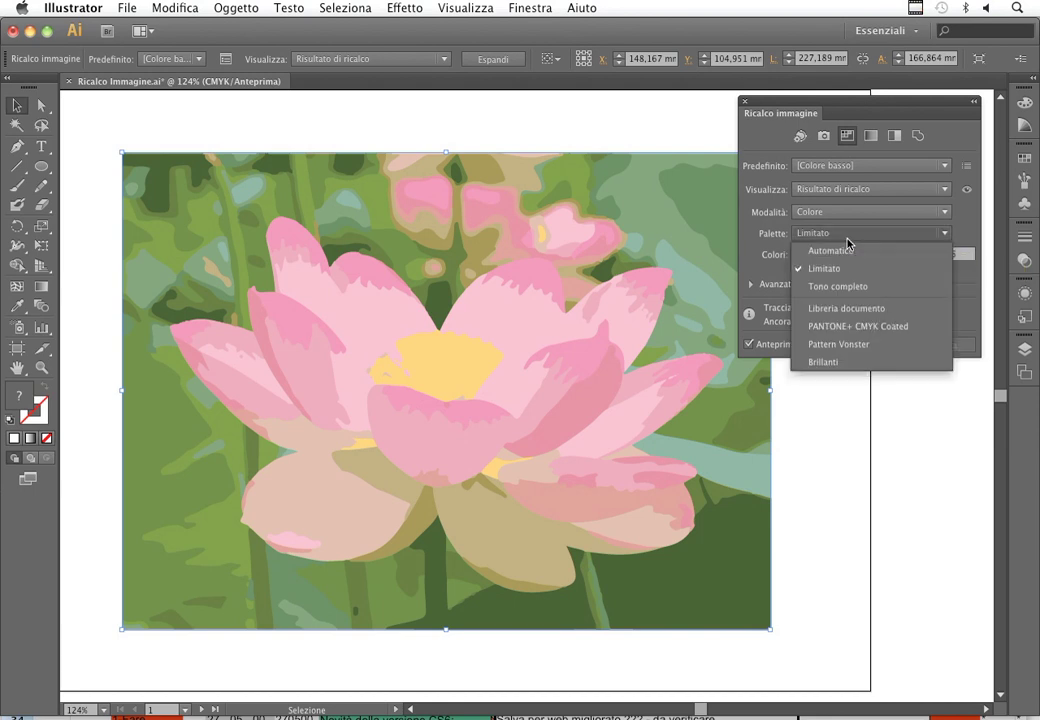
left_click(897, 328)
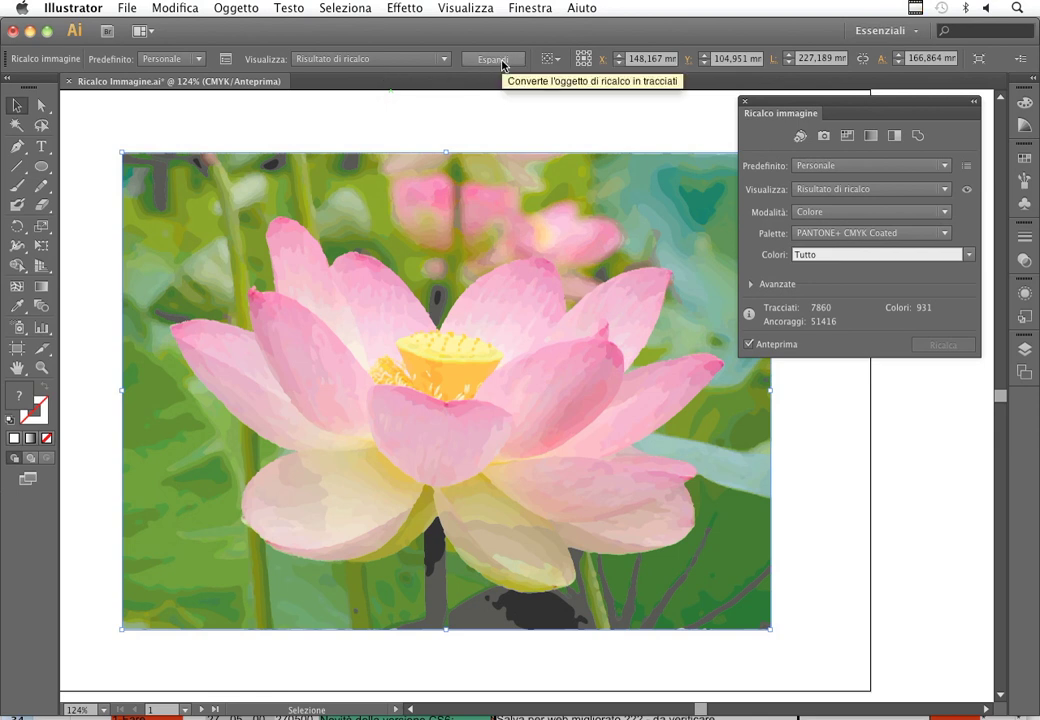
left_click(233, 7)
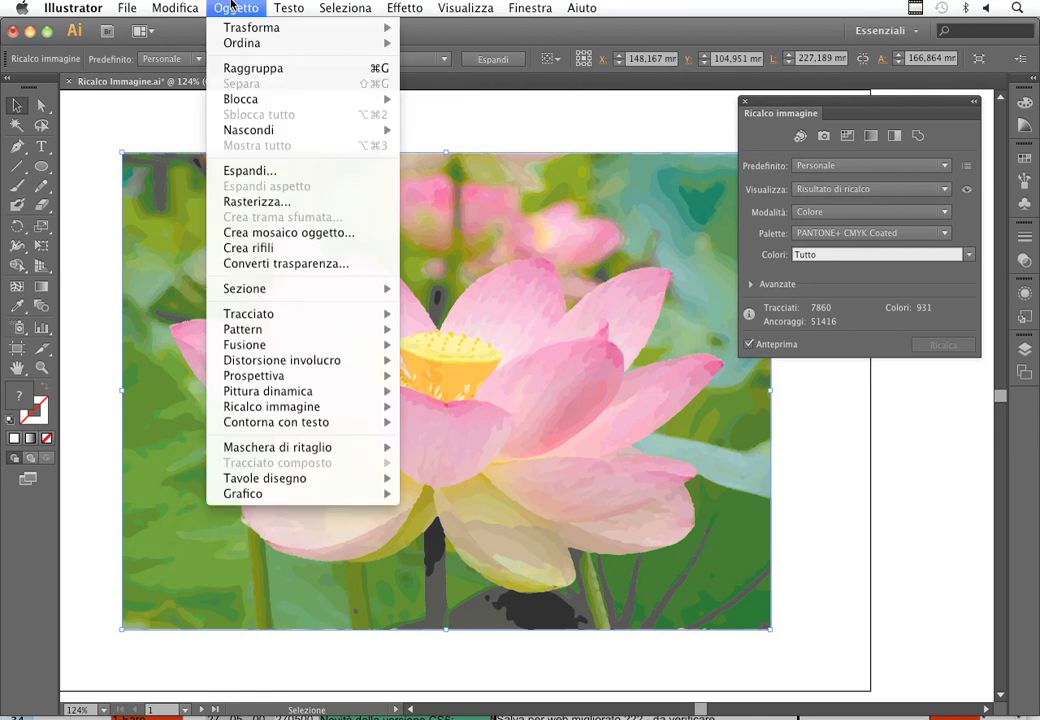
Expand the lotus trace into paths, briefly undoing and redoing to compare.
mouse_move(272, 406)
left_click(450, 463)
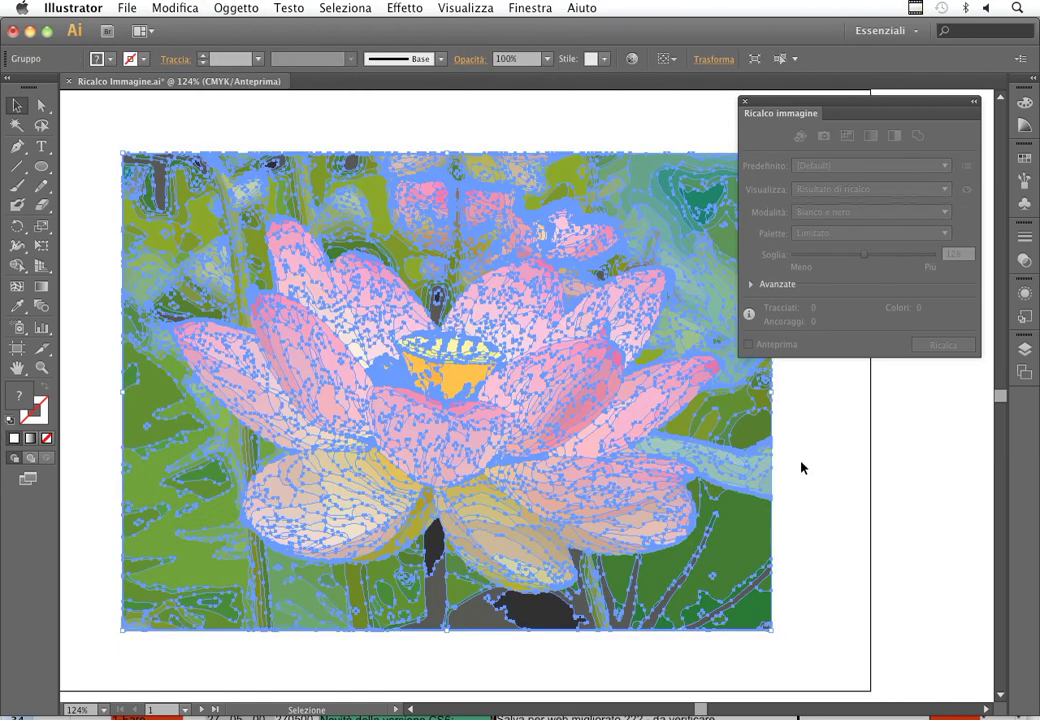
key("super+z")
key("super+shift+z")
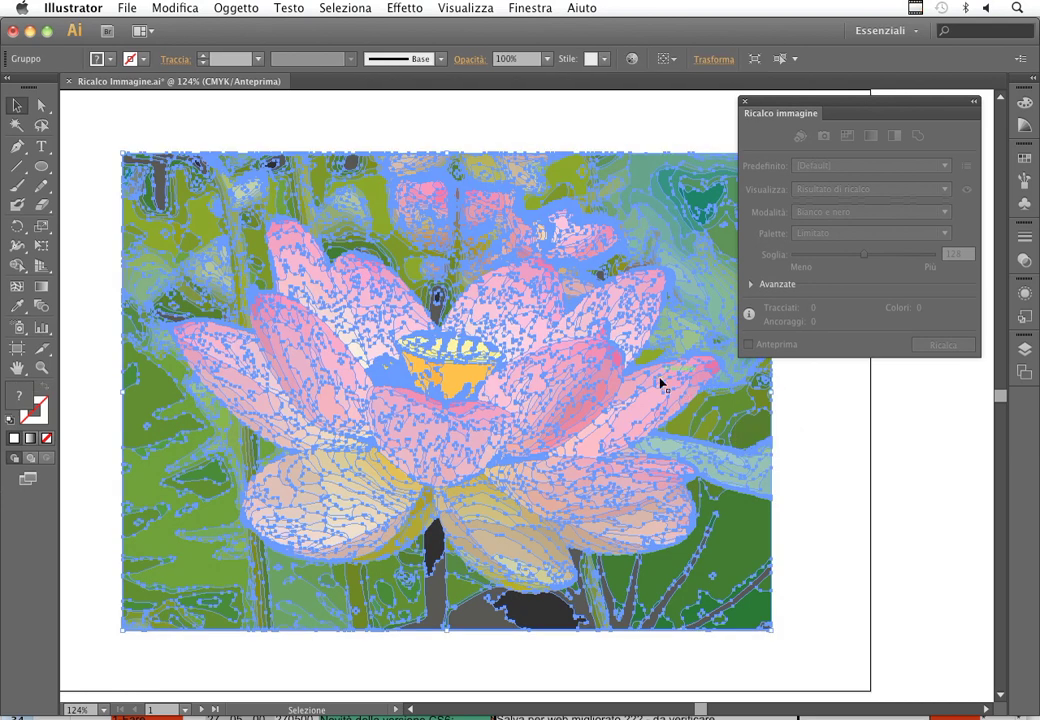